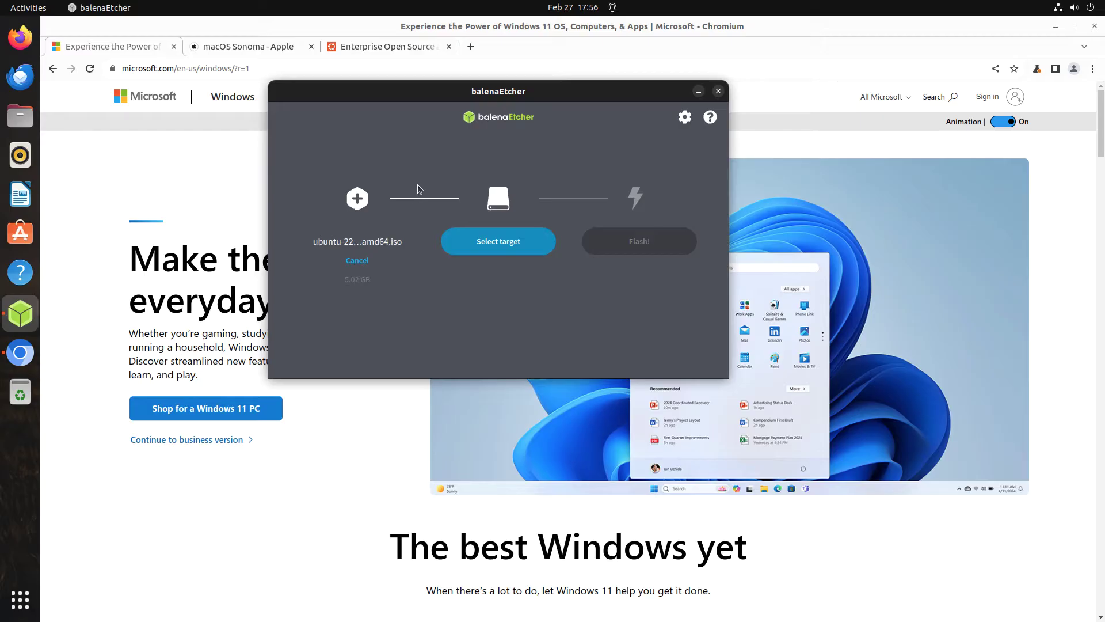
# - View the Generic Flash Disk among Etcher's target drives, then close the list without choosing one
pyautogui.click(487, 242)
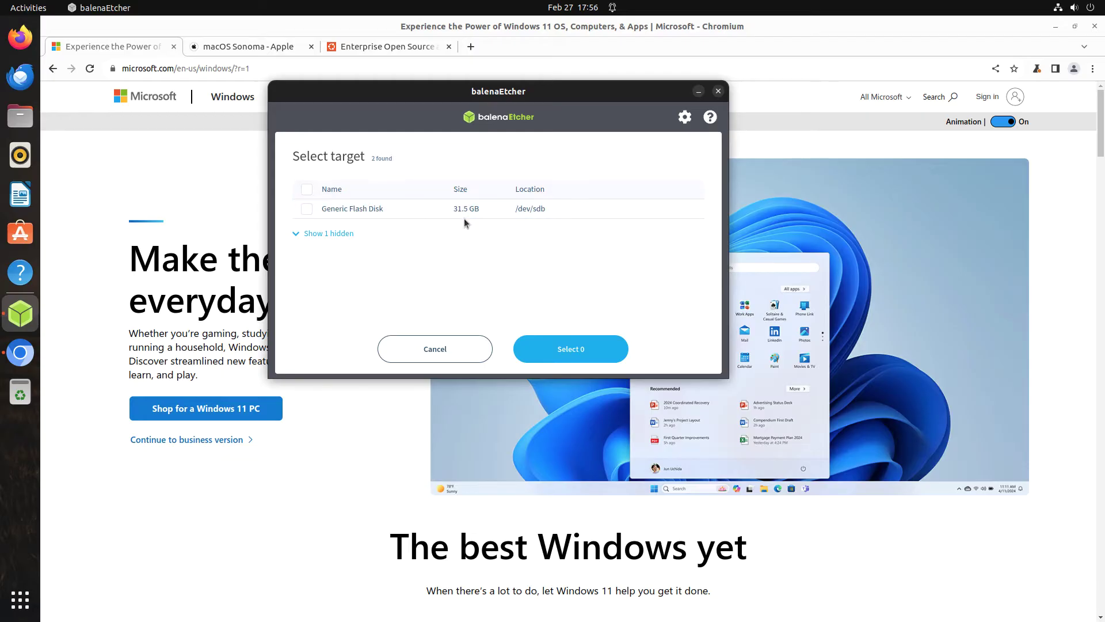
pyautogui.click(426, 358)
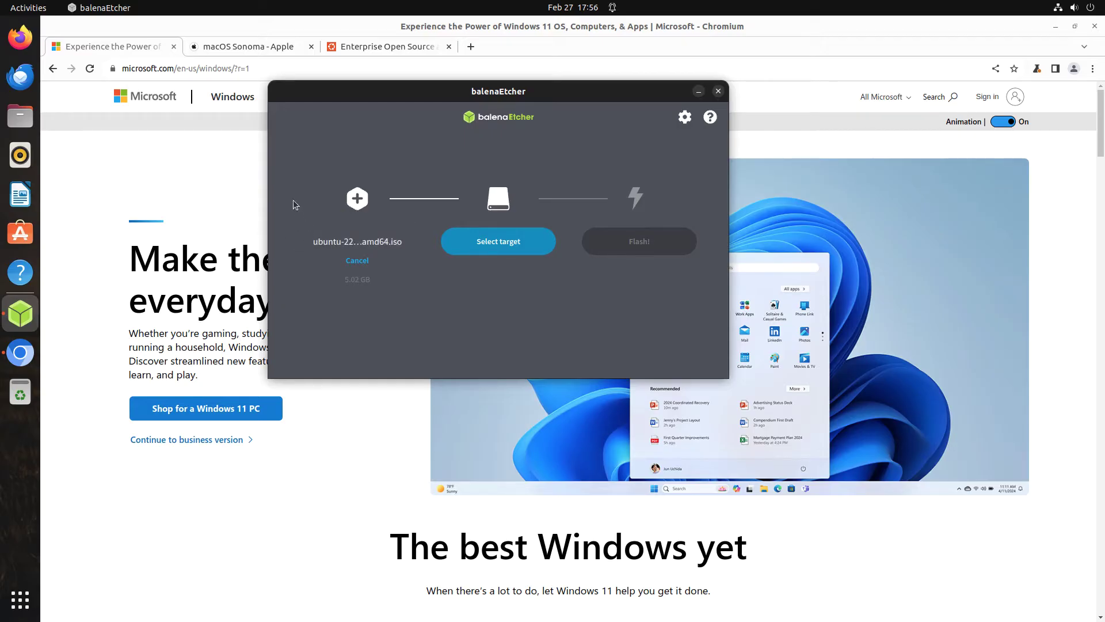
# - Browse the macOS Sonoma and Ubuntu tabs, accept Ubuntu's trackers, then clear Etcher's Ubuntu ISO
pyautogui.click(152, 154)
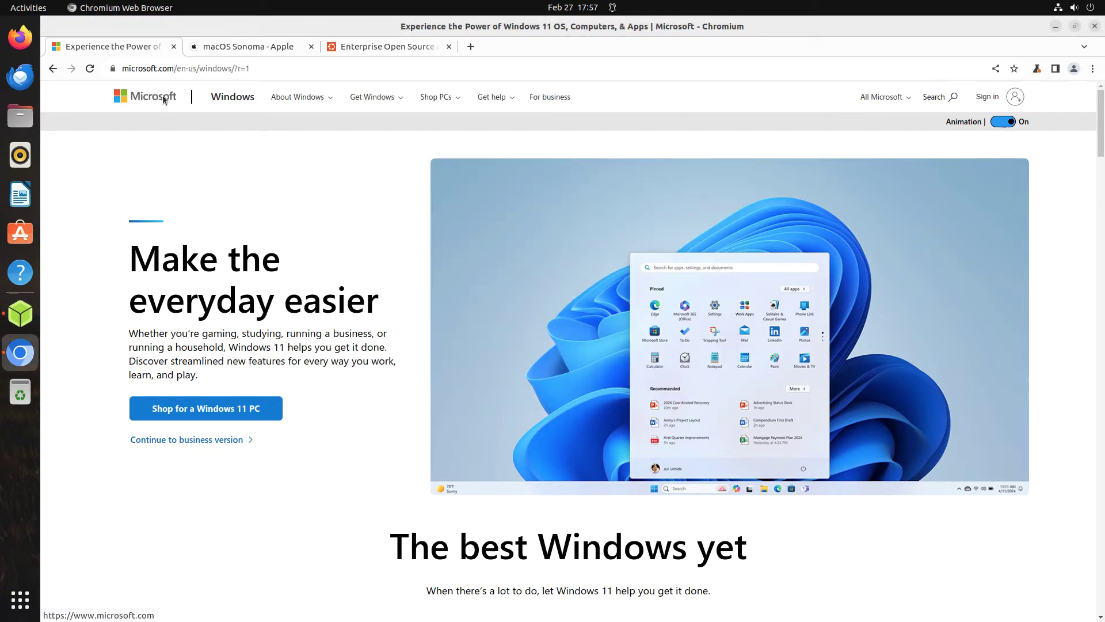
pyautogui.click(235, 49)
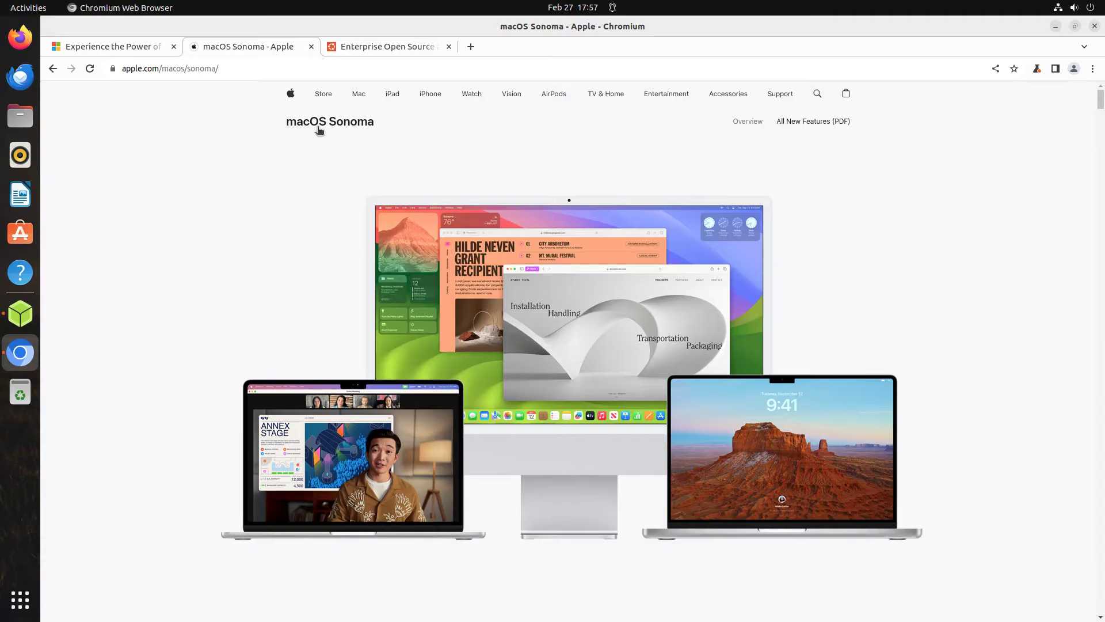
pyautogui.click(358, 43)
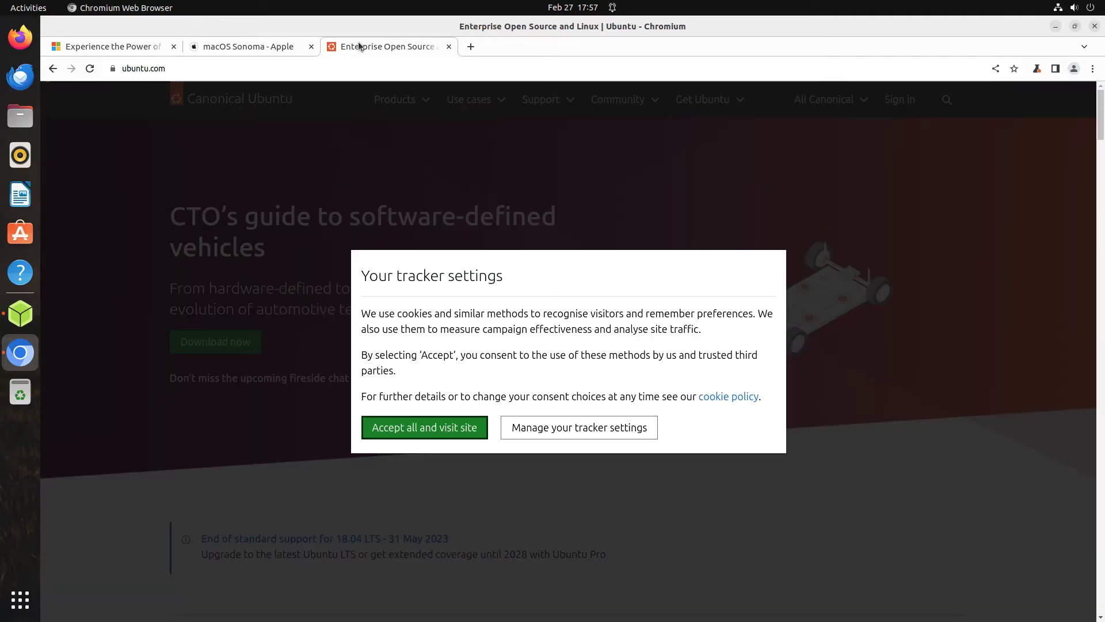
pyautogui.click(392, 425)
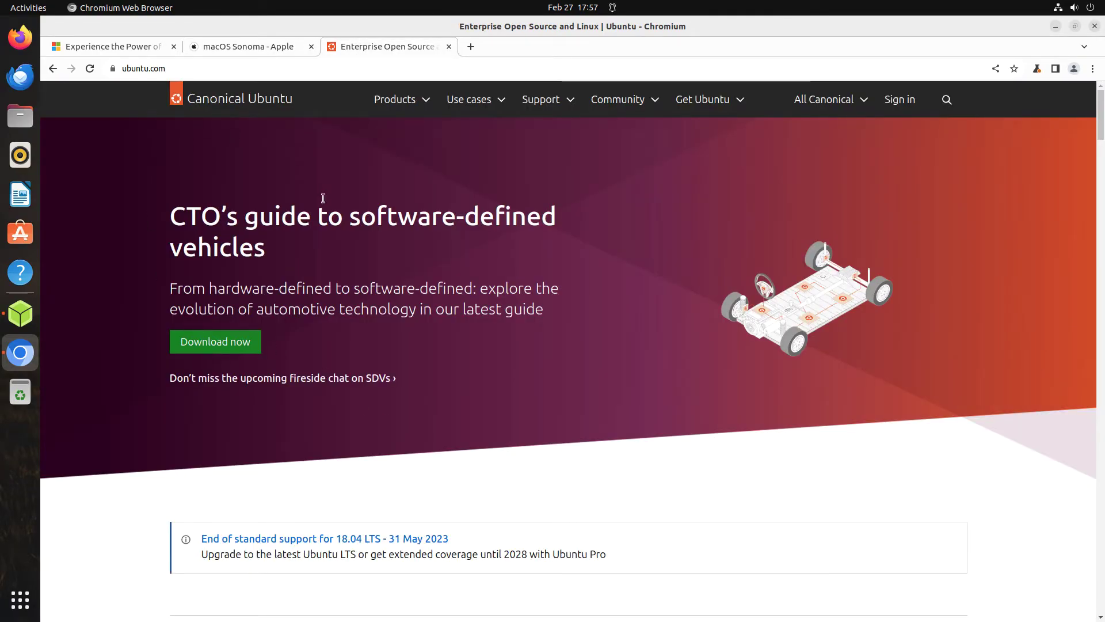
pyautogui.click(20, 314)
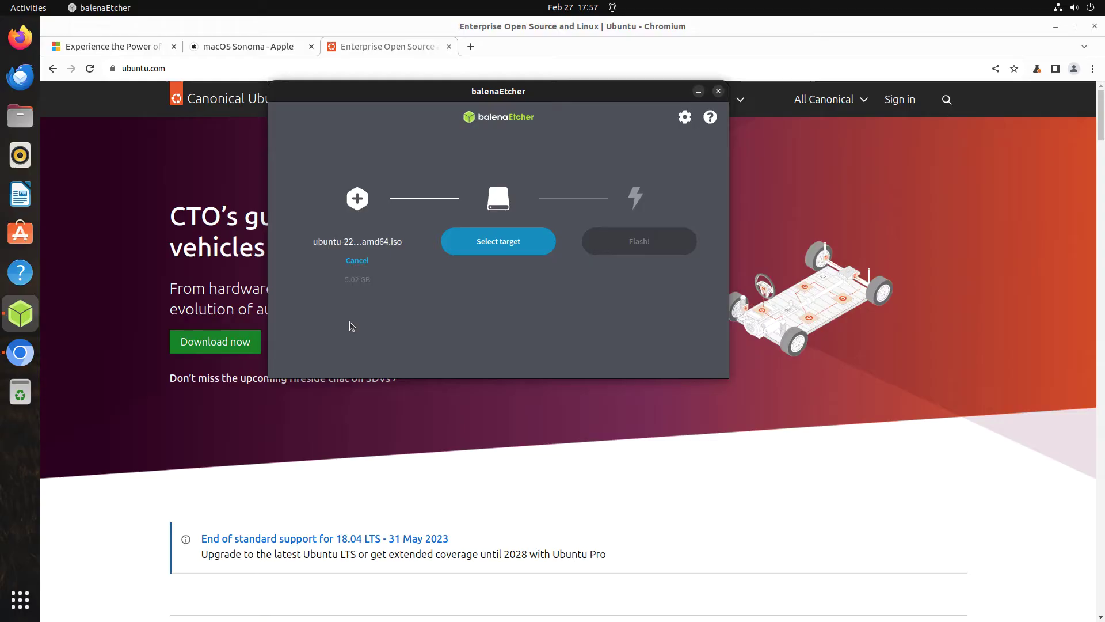
pyautogui.click(354, 263)
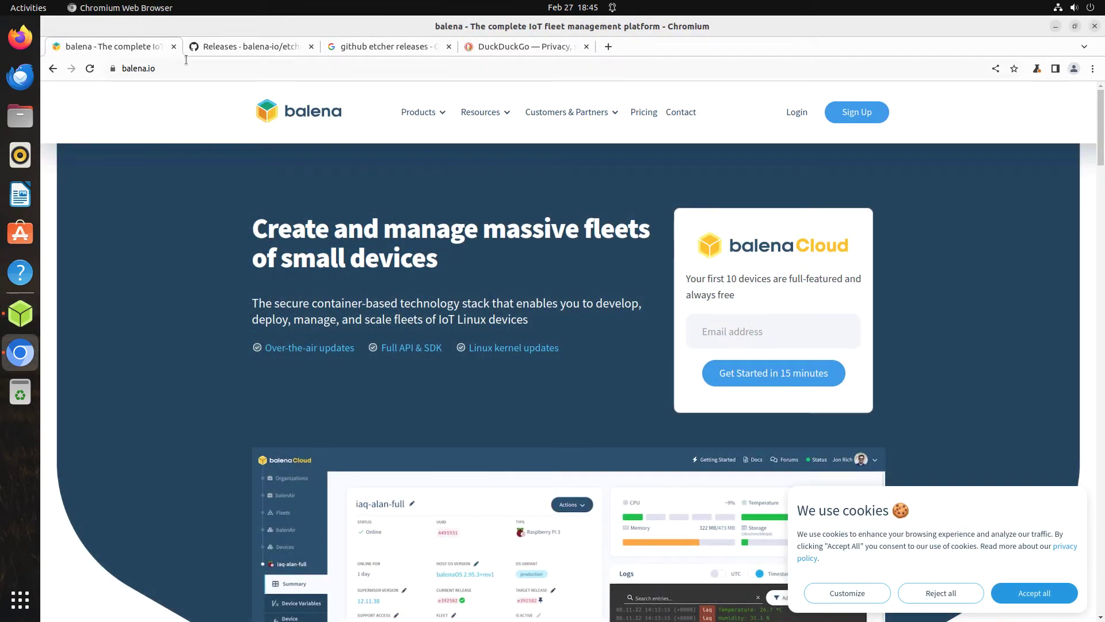
# - Open the balenaEtcher product page and jump to its Download Etcher section
pyautogui.moveTo(431, 115)
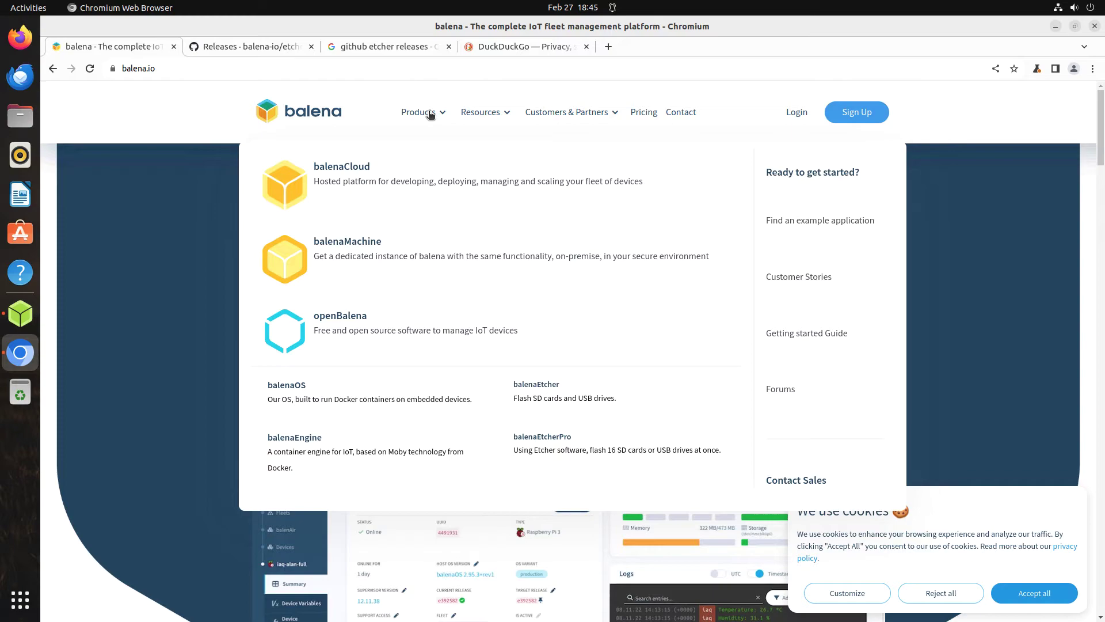
pyautogui.click(542, 390)
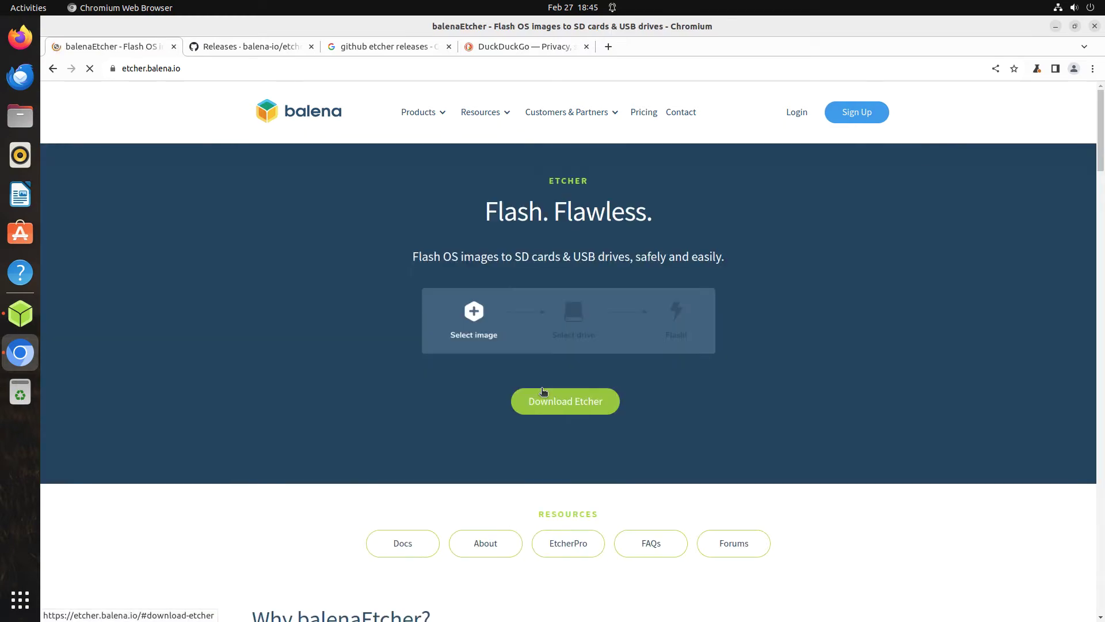
pyautogui.click(542, 403)
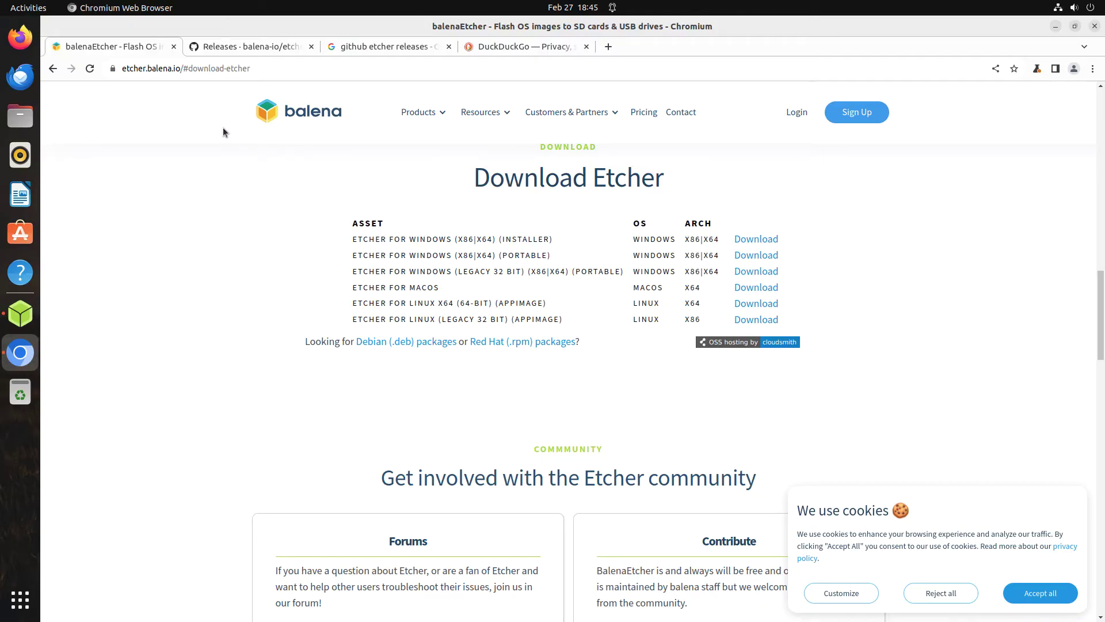
# - Run a DuckDuckGo search for 'github etcher releases', then return to the balena-io/etcher releases tab
pyautogui.click(232, 46)
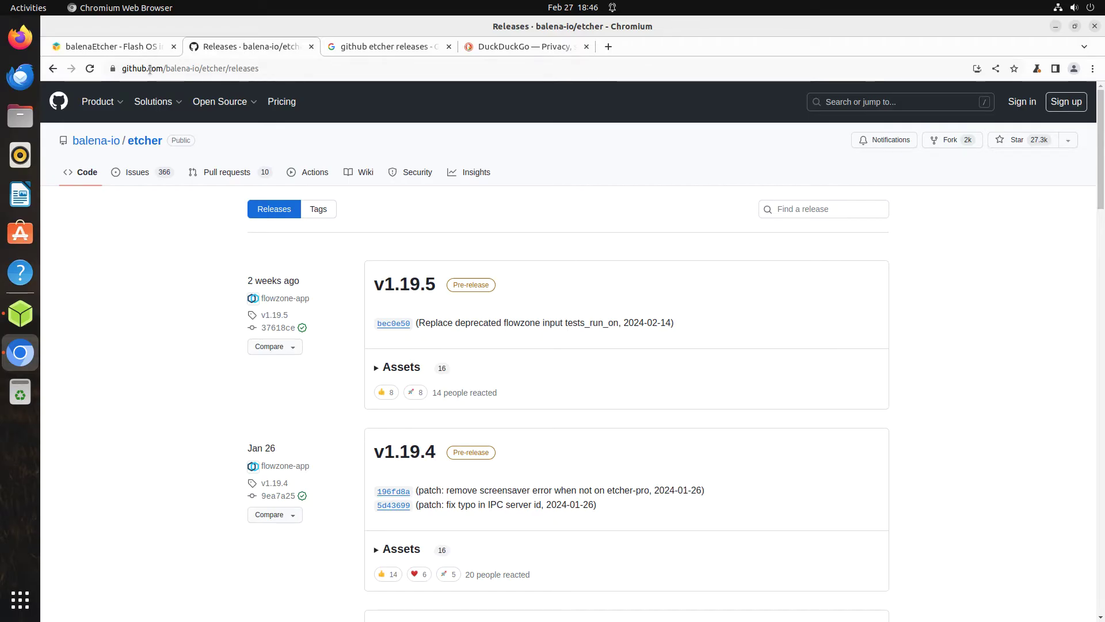
pyautogui.click(366, 46)
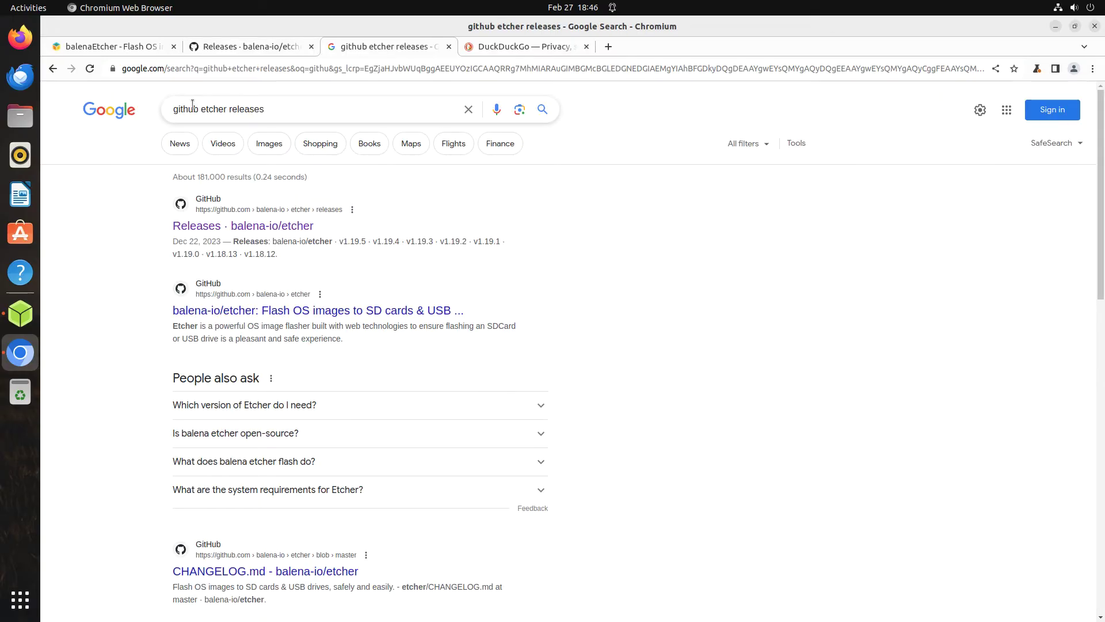
pyautogui.click(485, 44)
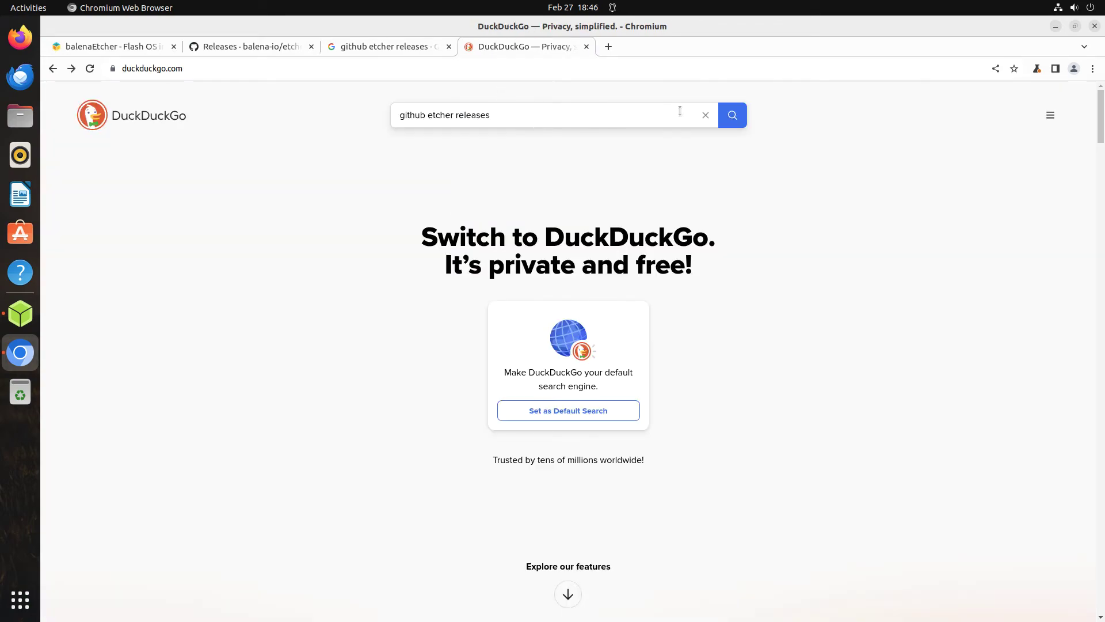
pyautogui.click(735, 115)
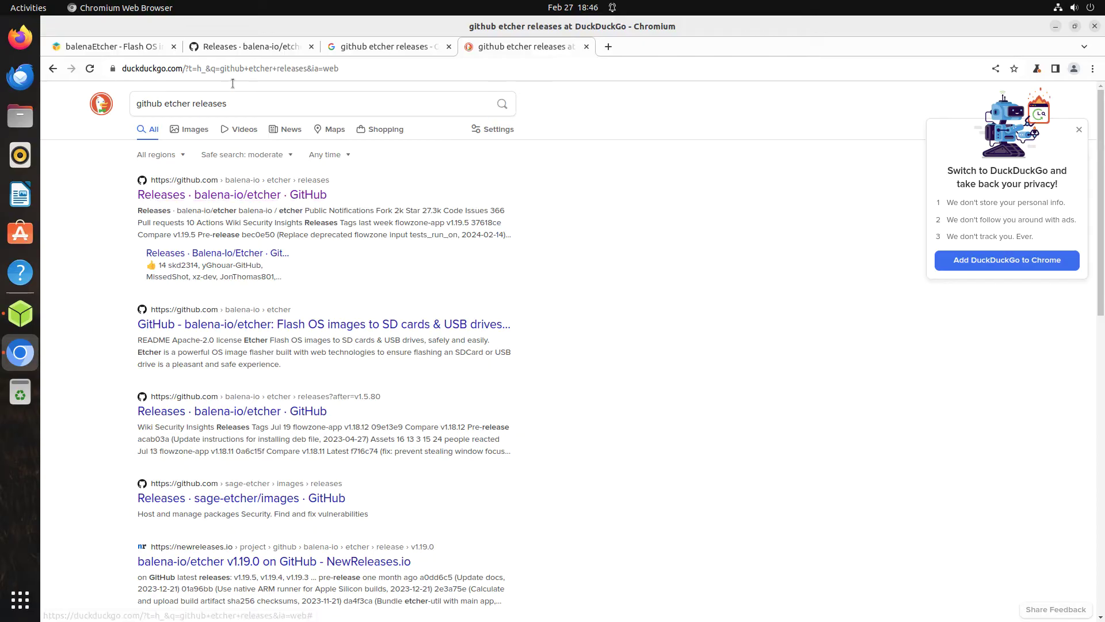
pyautogui.click(237, 46)
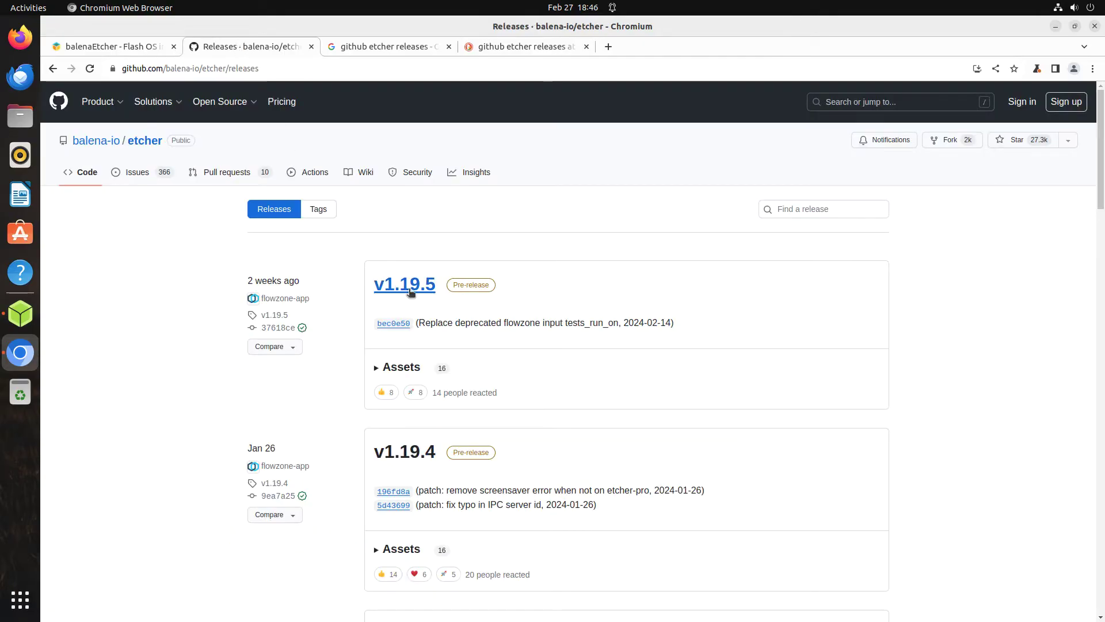
# - Scroll the releases page to show v1.18.11 (Latest) and its 16 assets
pyautogui.scroll(-10, 412, 295)
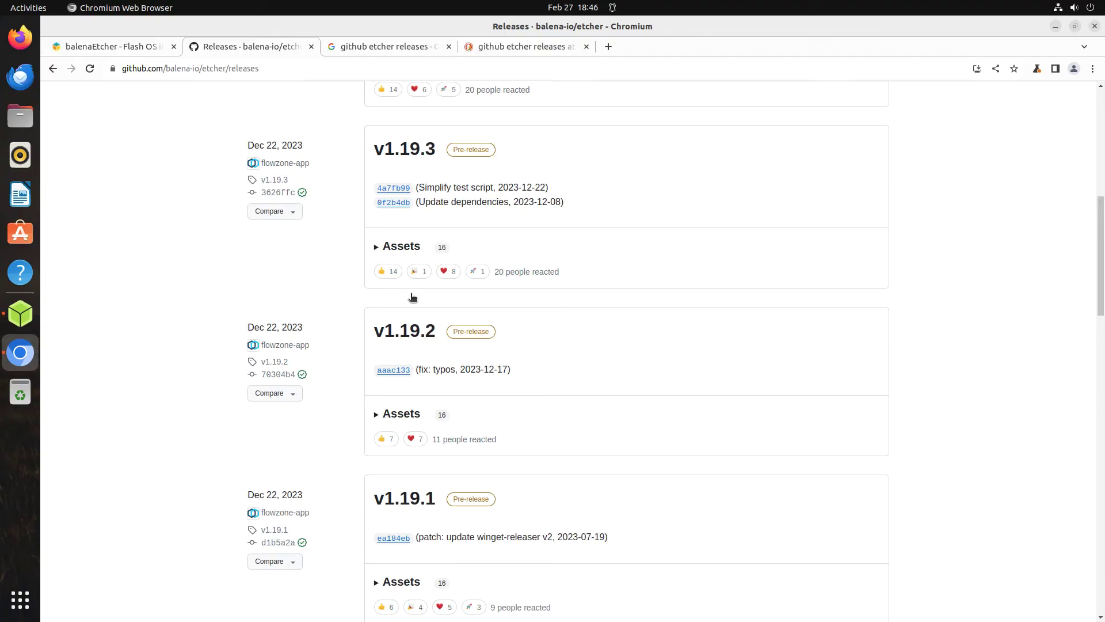
pyautogui.scroll(-3, 412, 296)
pyautogui.scroll(6, 410, 296)
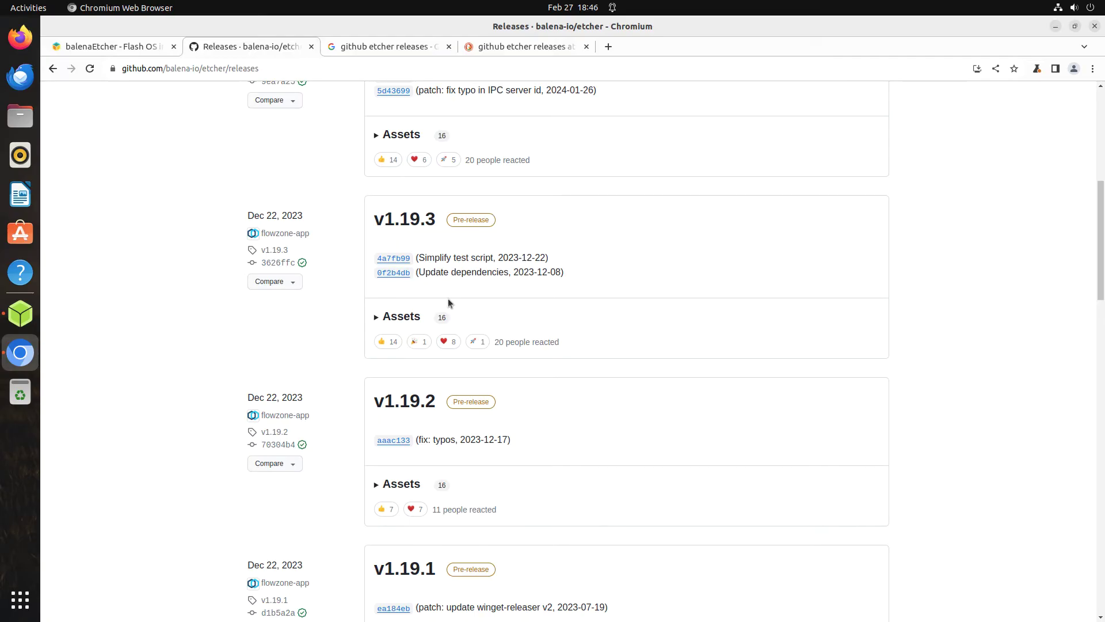
pyautogui.scroll(-10, 448, 300)
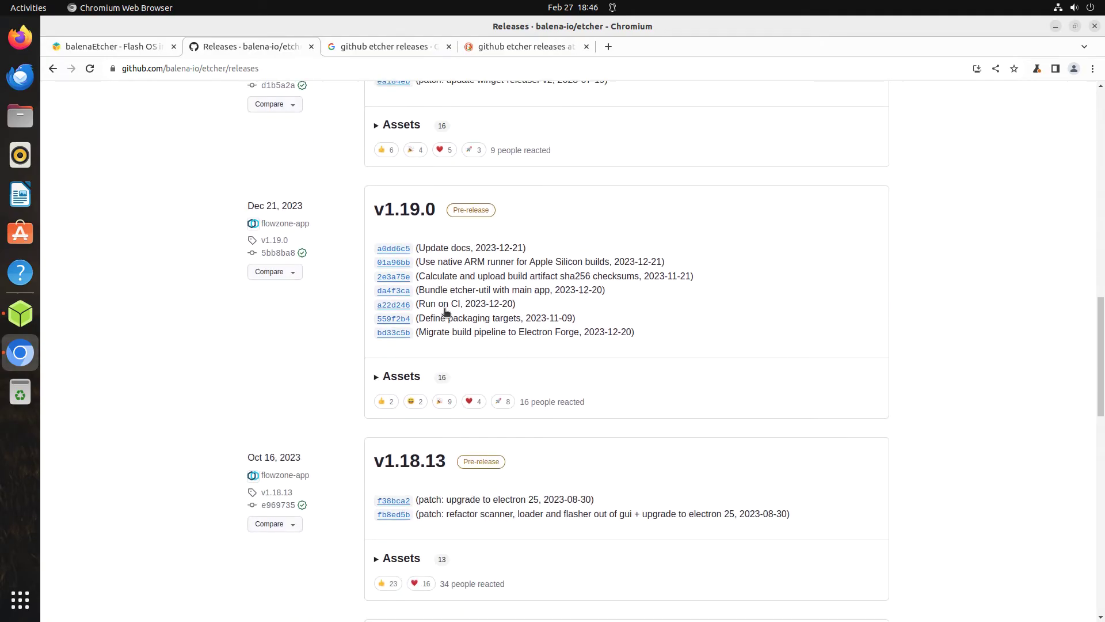
pyautogui.scroll(-8, 445, 311)
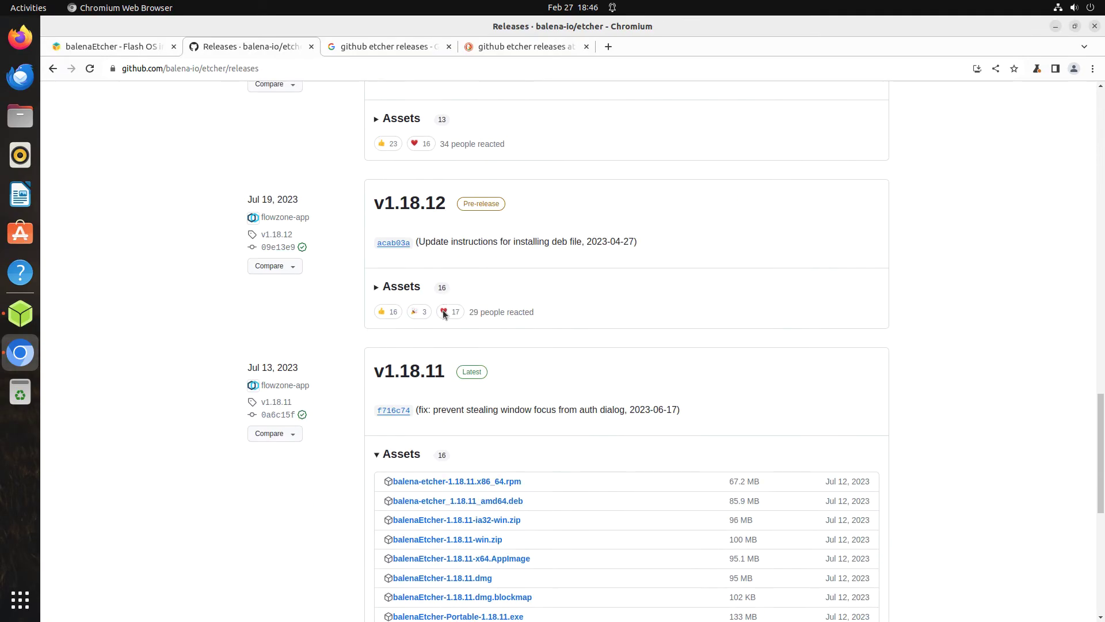
pyautogui.scroll(-4, 443, 311)
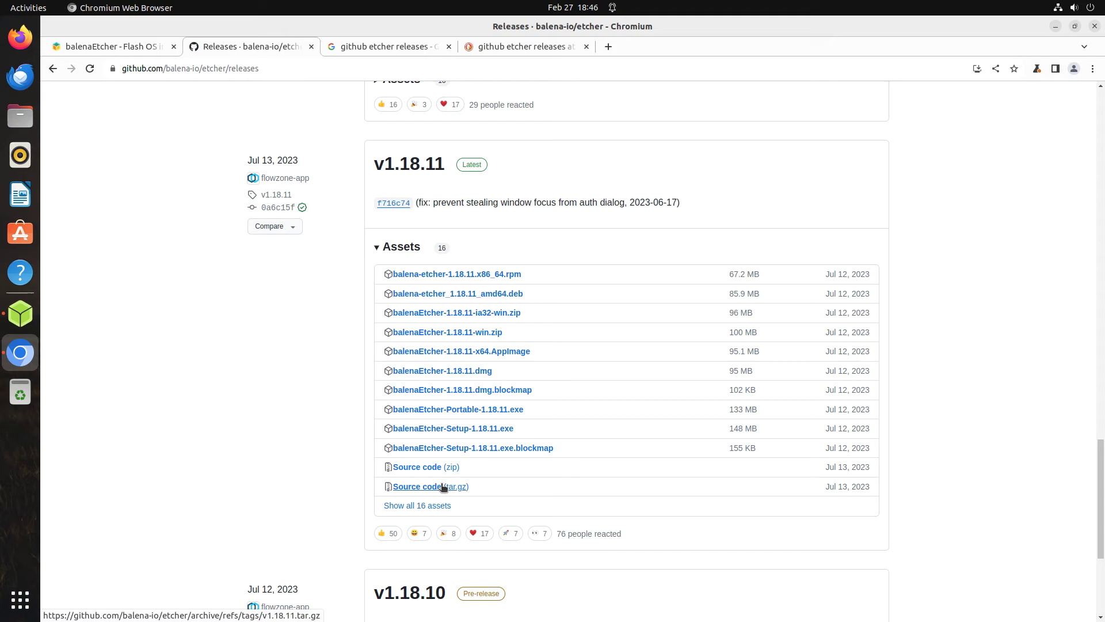
pyautogui.scroll(-4, 446, 487)
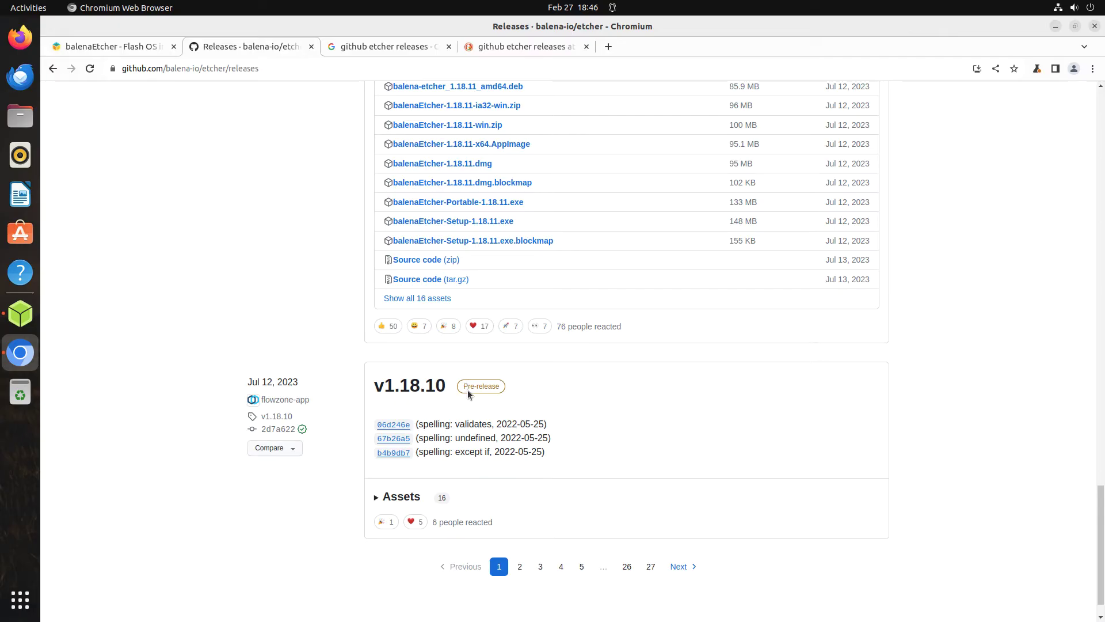
pyautogui.scroll(3, 458, 452)
pyautogui.scroll(3, 458, 451)
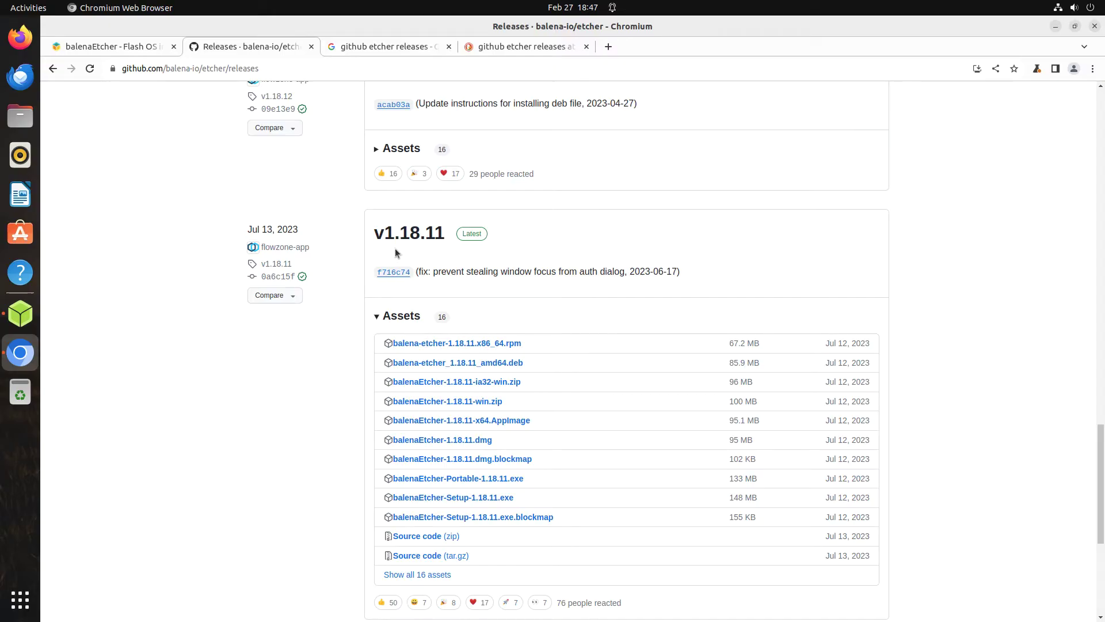
pyautogui.scroll(-2, 395, 252)
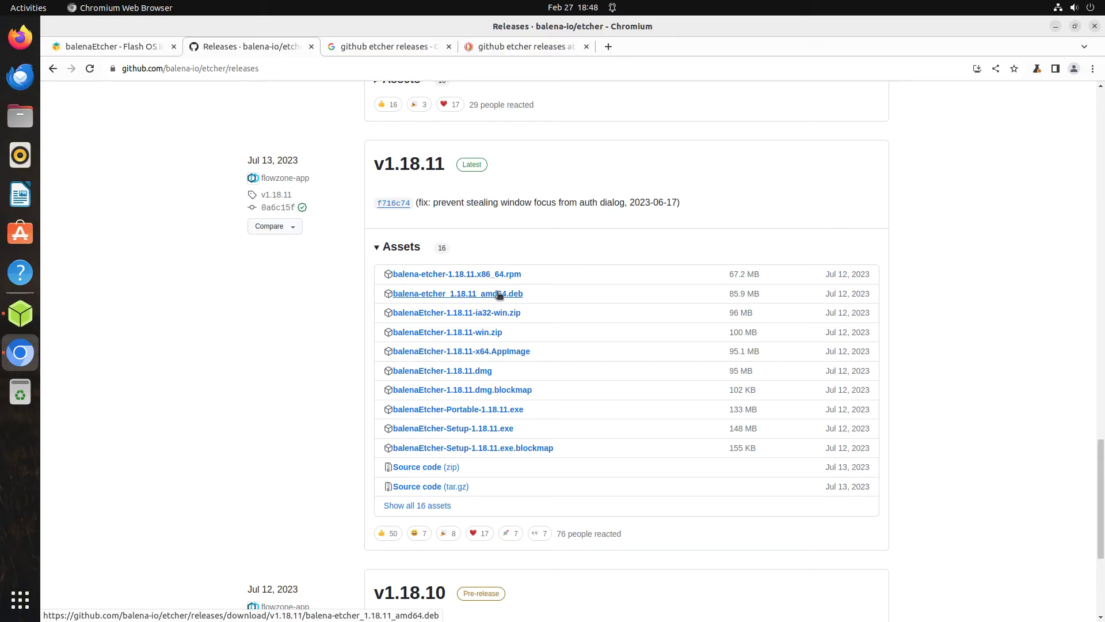
# - Download balena-etcher_1.18.11_amd64.deb and check it in Chromium's recent downloads
pyautogui.click(499, 294)
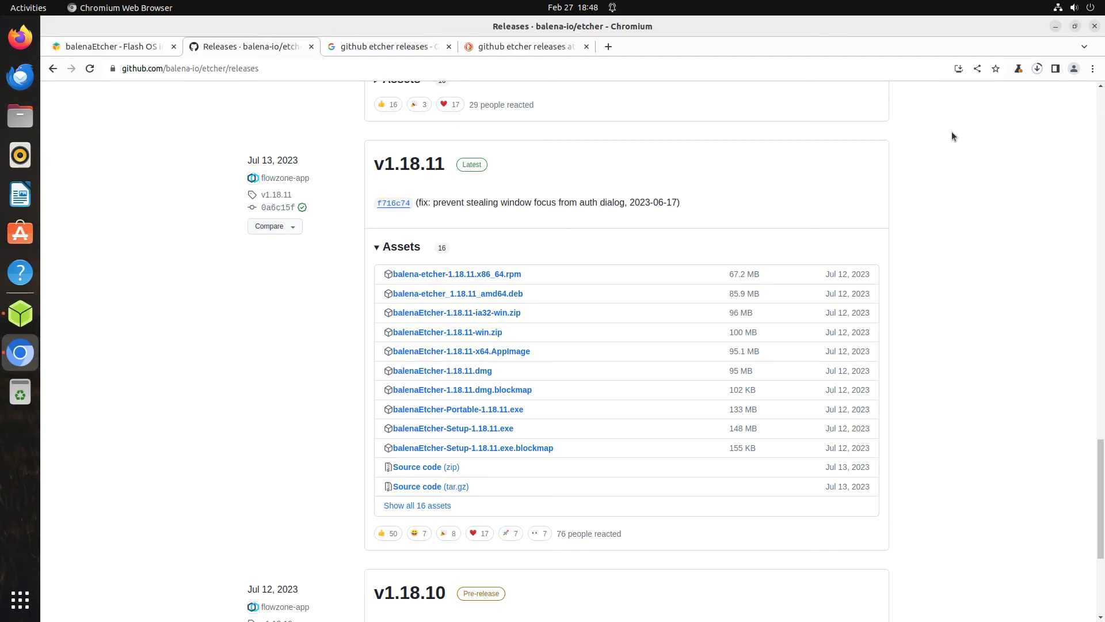
pyautogui.click(1038, 68)
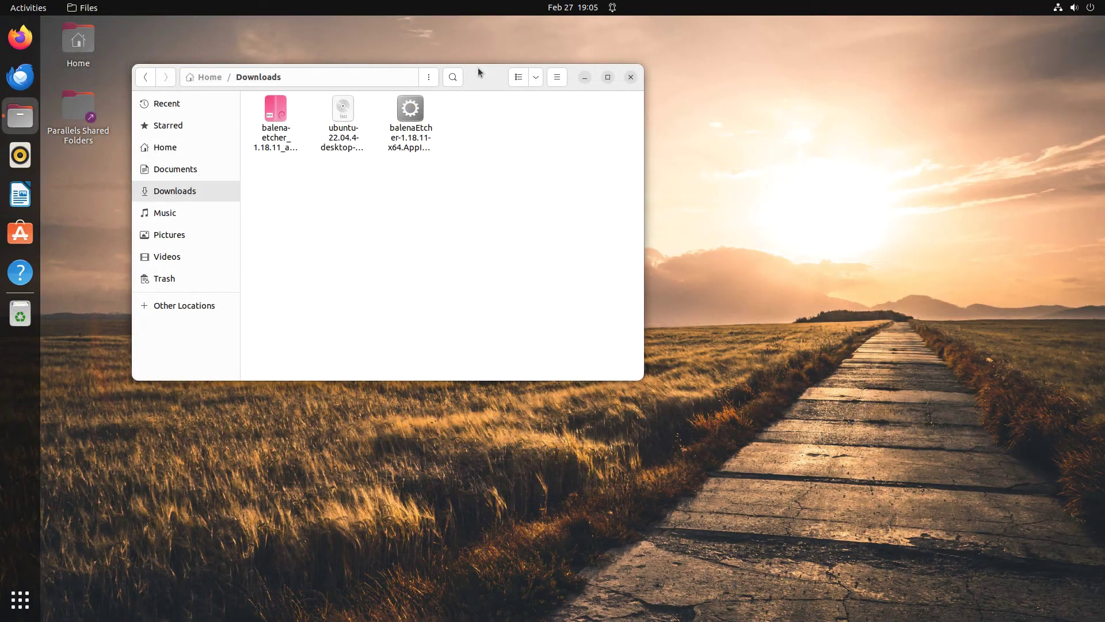
# - Shift the Files window right and open the context menu of the balena-etcher .deb in Downloads
pyautogui.moveTo(478, 67); pyautogui.dragTo(494, 68)
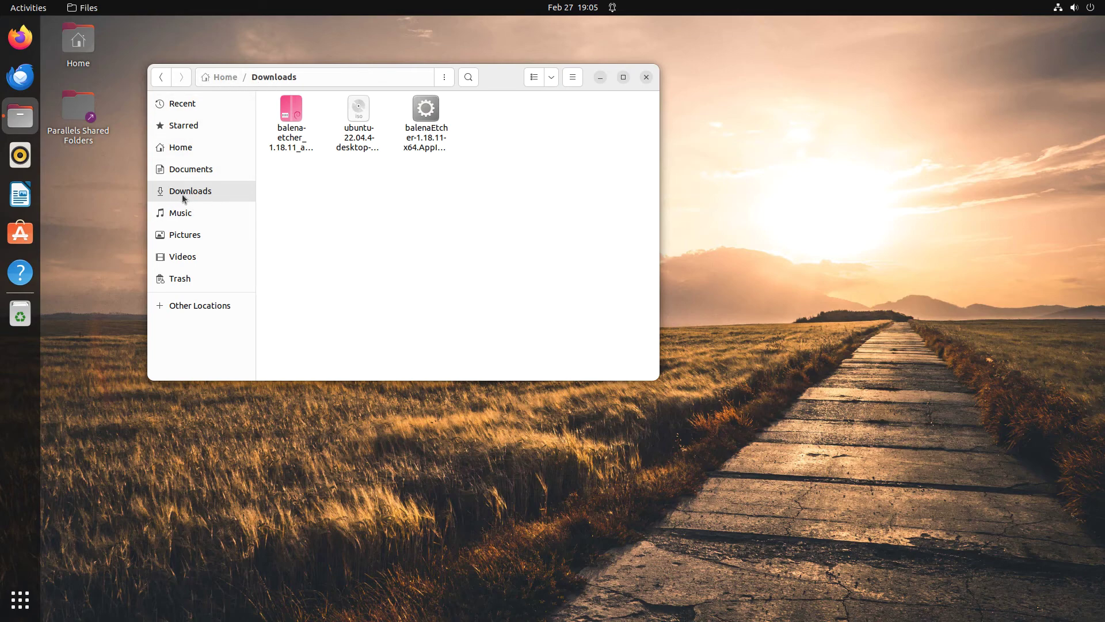
pyautogui.rightClick(295, 118)
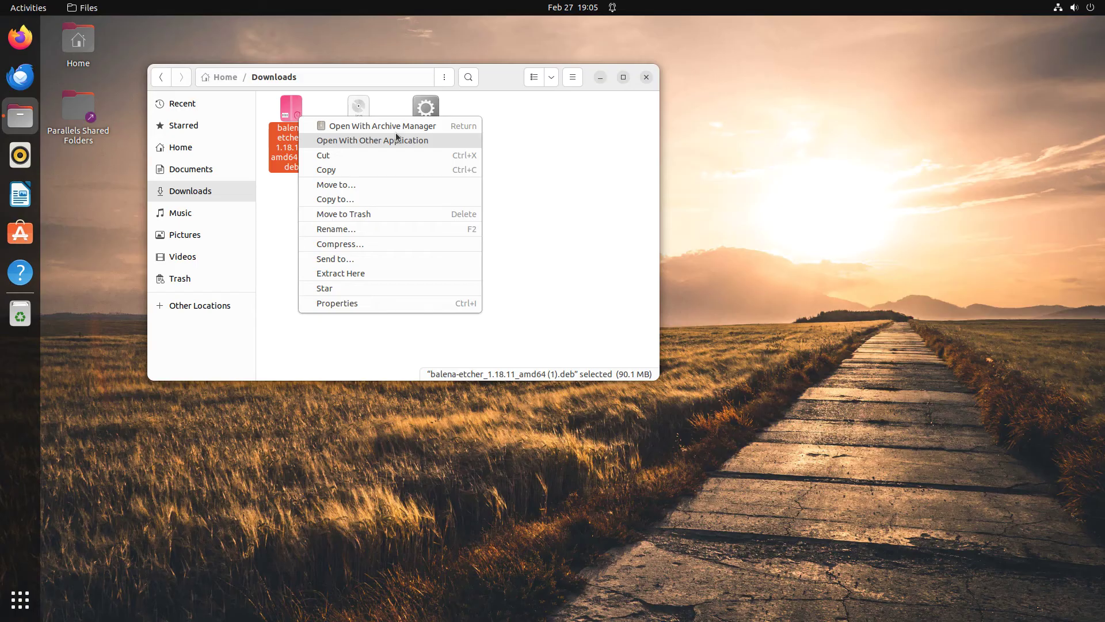
# - Open the balena-etcher .deb with Software Install via Open With Other Application
pyautogui.click(364, 142)
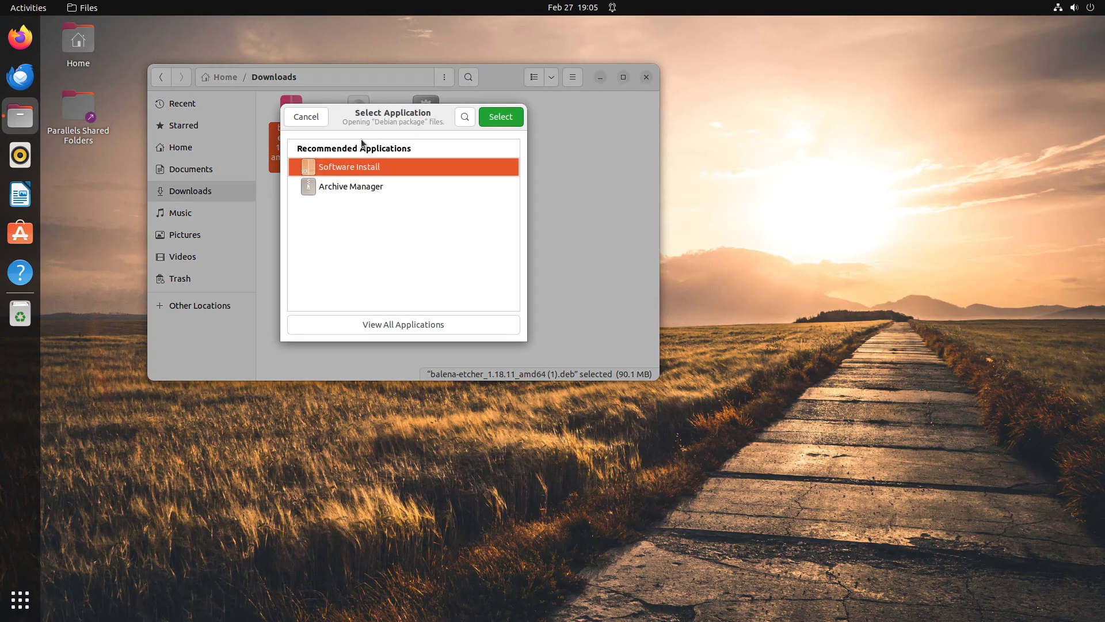
pyautogui.click(355, 187)
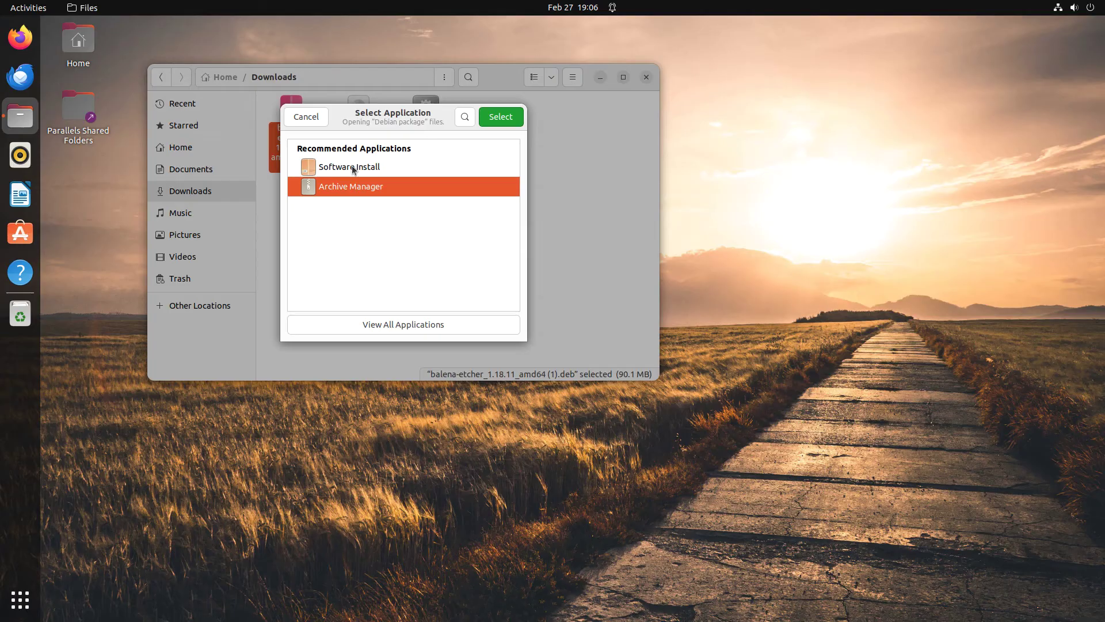
pyautogui.click(354, 168)
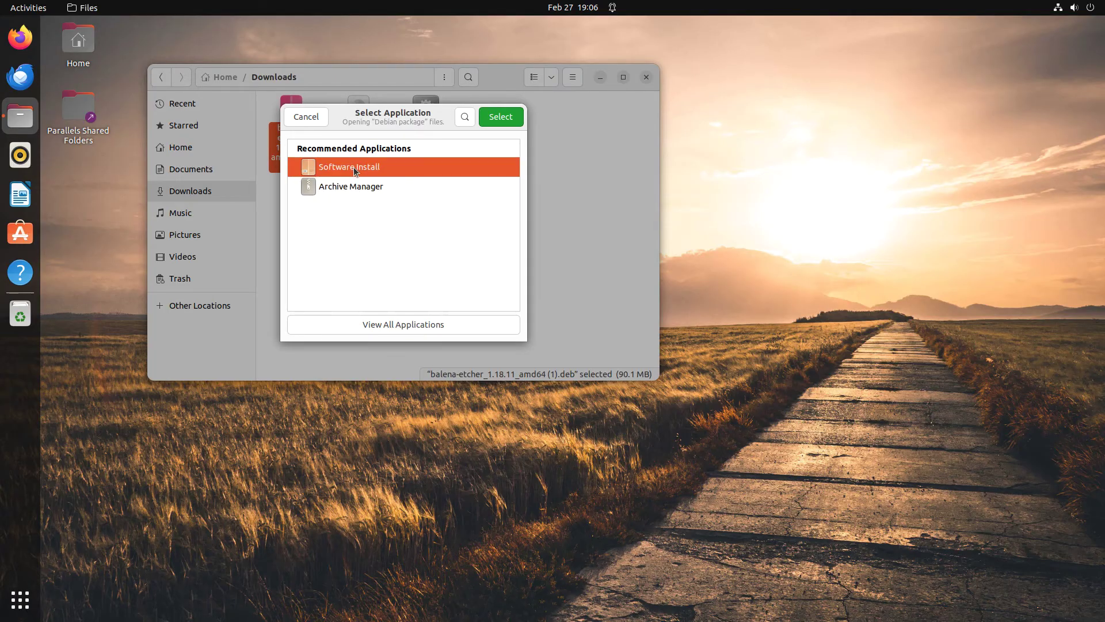
pyautogui.click(497, 117)
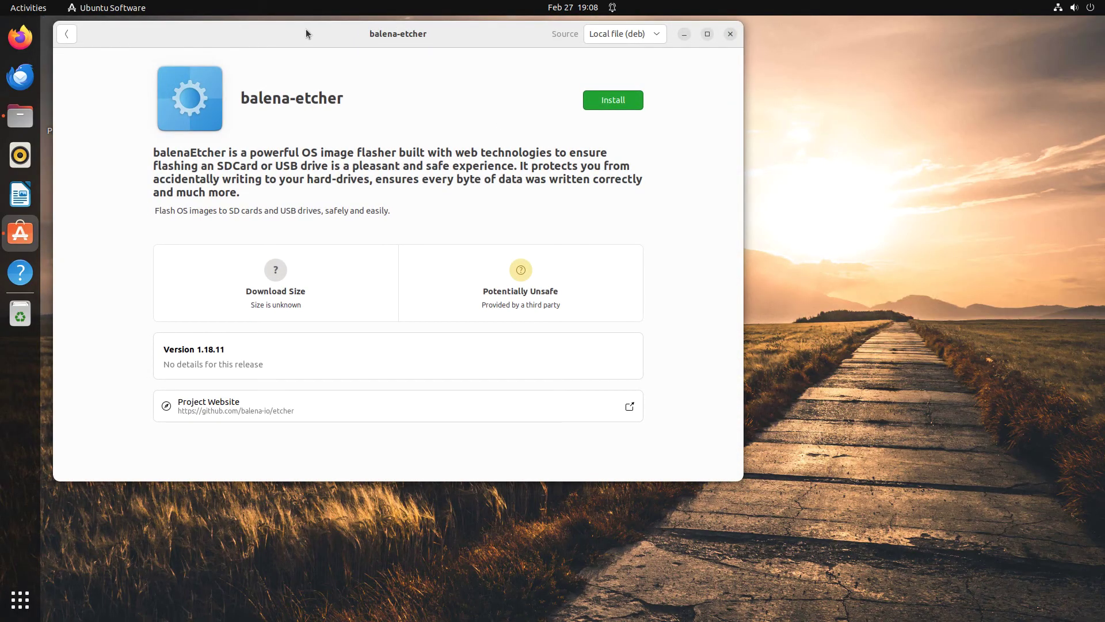
# - Install balena-etcher 1.18.11 in Ubuntu Software, authenticating with the account password
pyautogui.moveTo(306, 30); pyautogui.dragTo(316, 27)
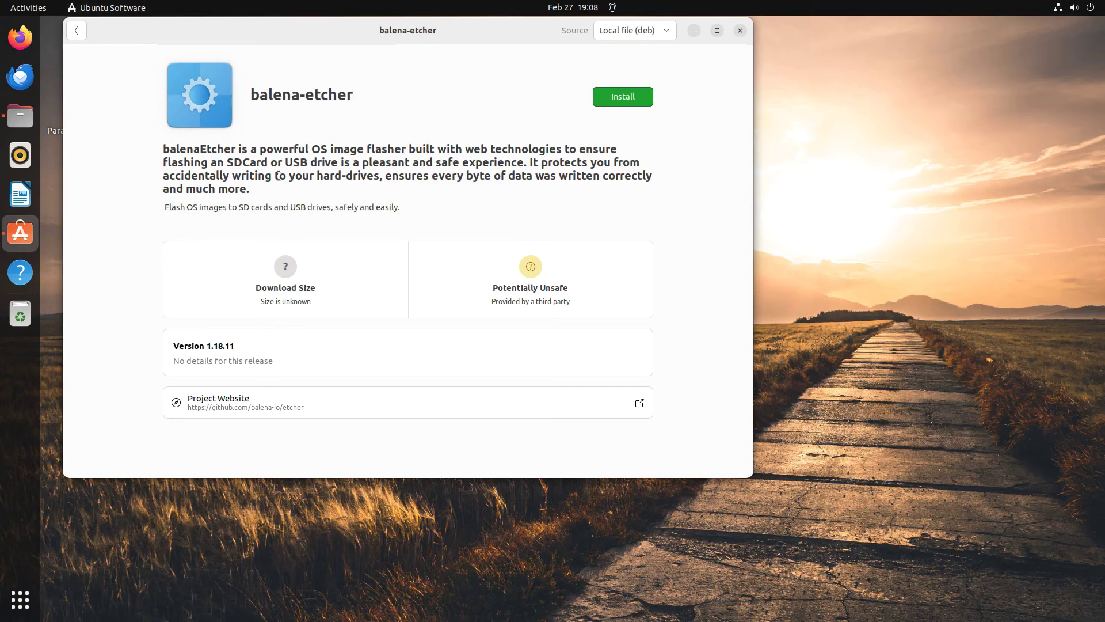
pyautogui.click(621, 96)
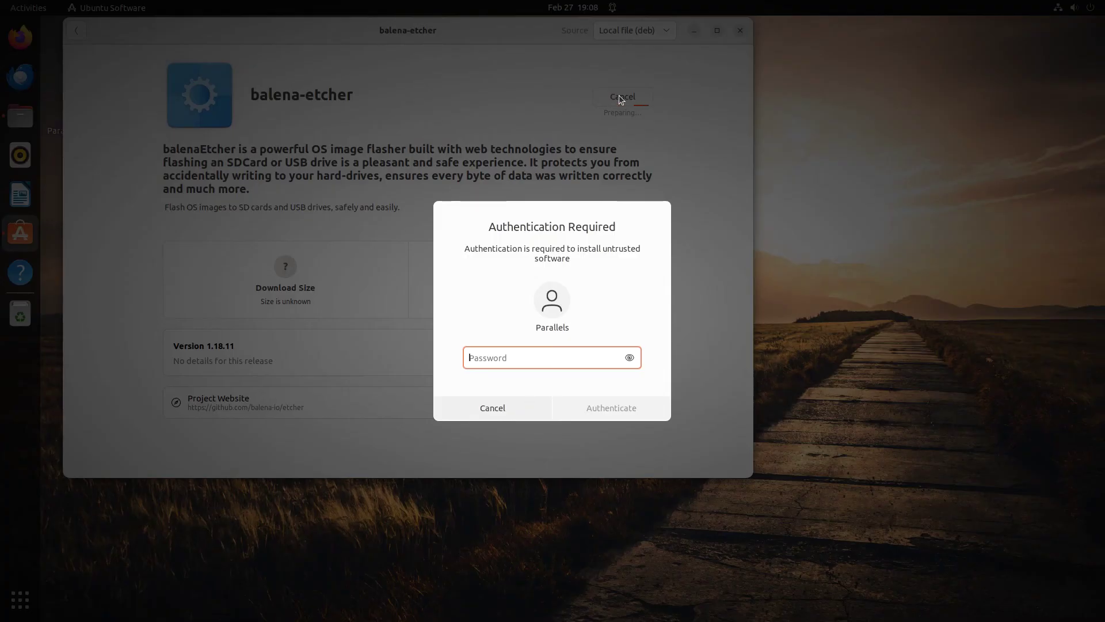
pyautogui.write('********')
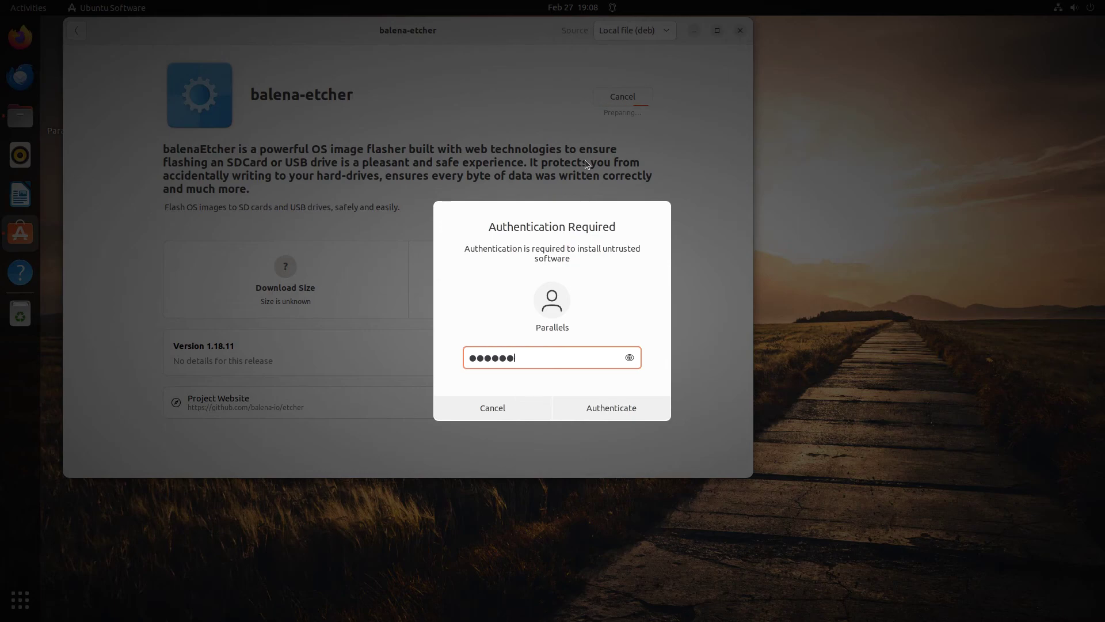
pyautogui.write('****')
pyautogui.press('Return')
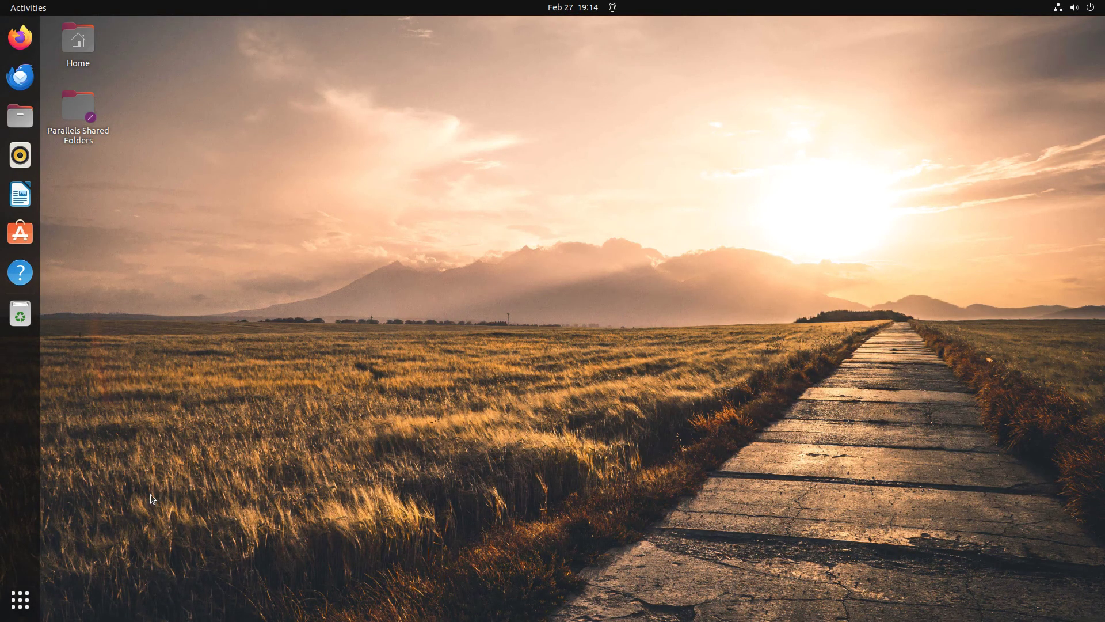
# - Search the applications for 'bal' and launch balenaEtcher from the results
pyautogui.click(14, 601)
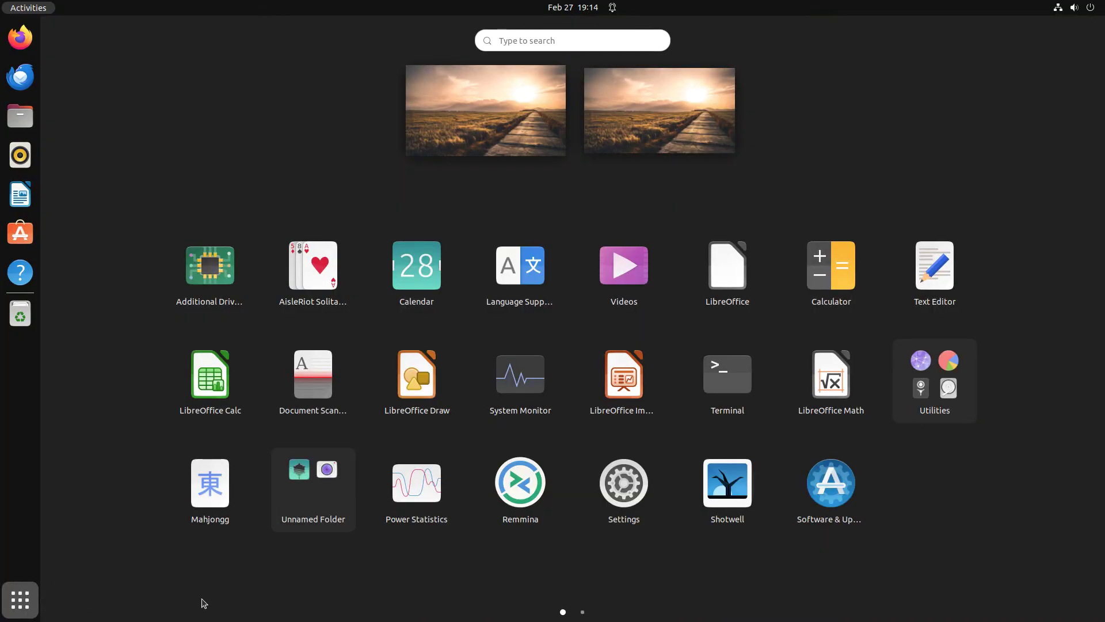
pyautogui.click(504, 38)
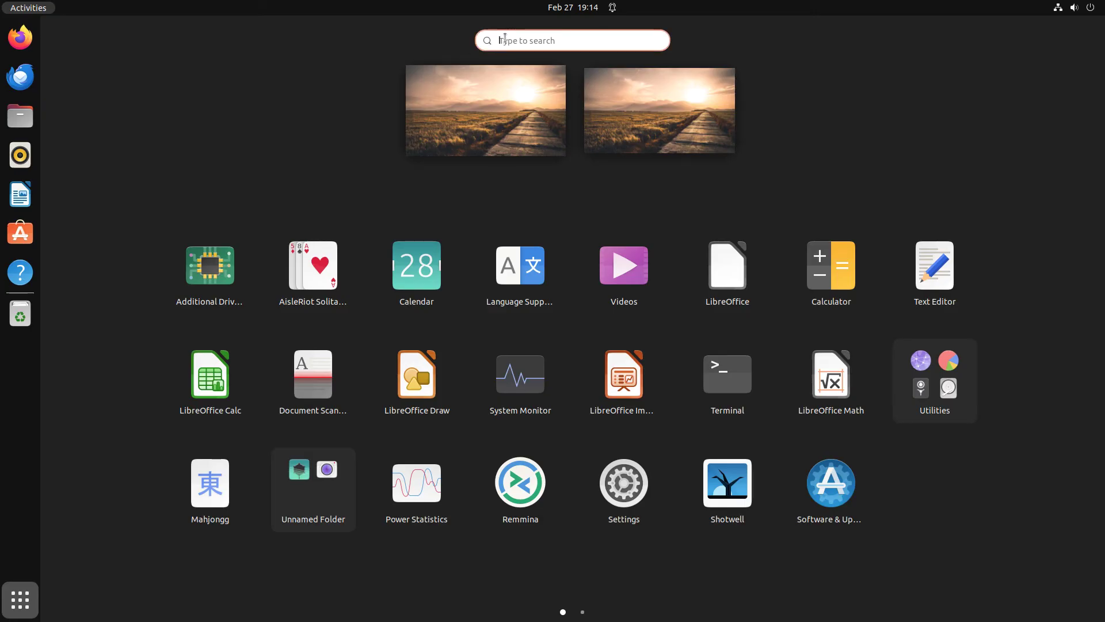
pyautogui.write('bal')
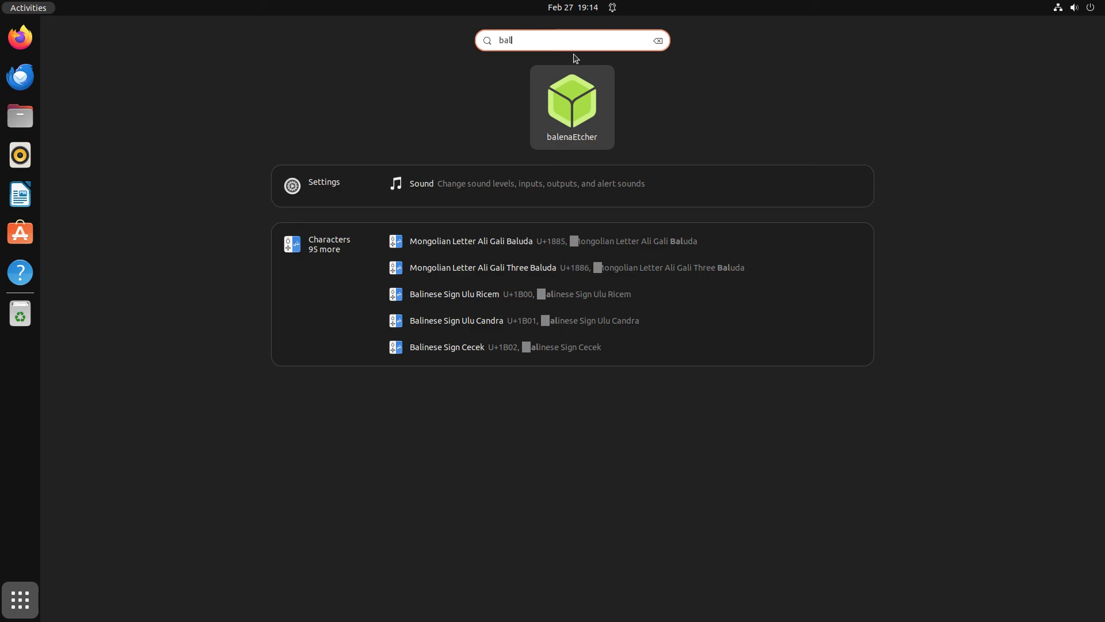
pyautogui.click(562, 109)
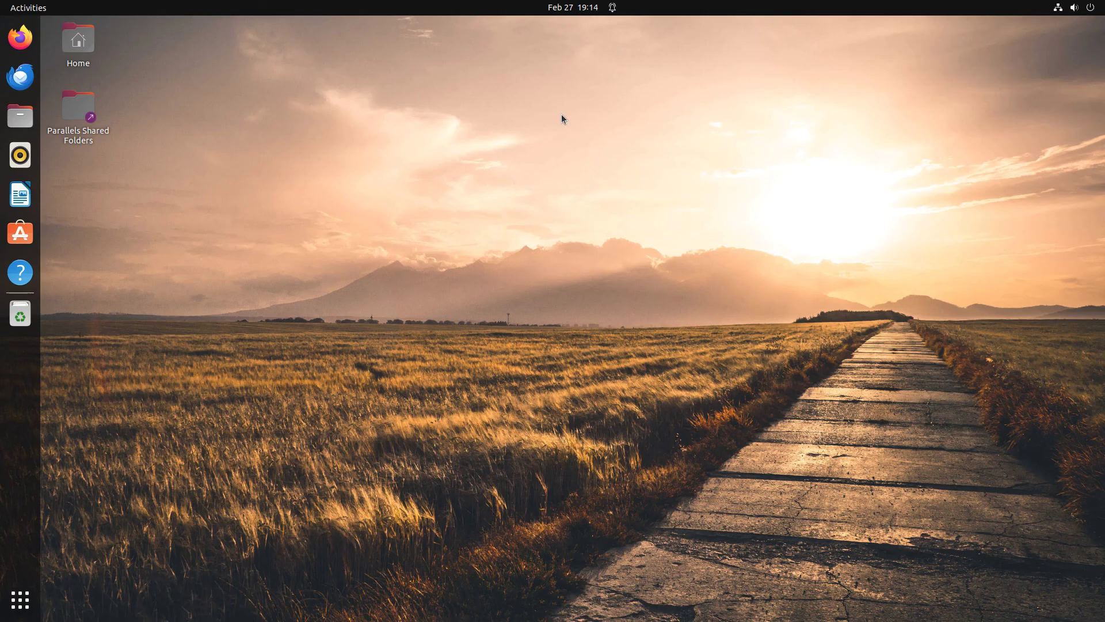